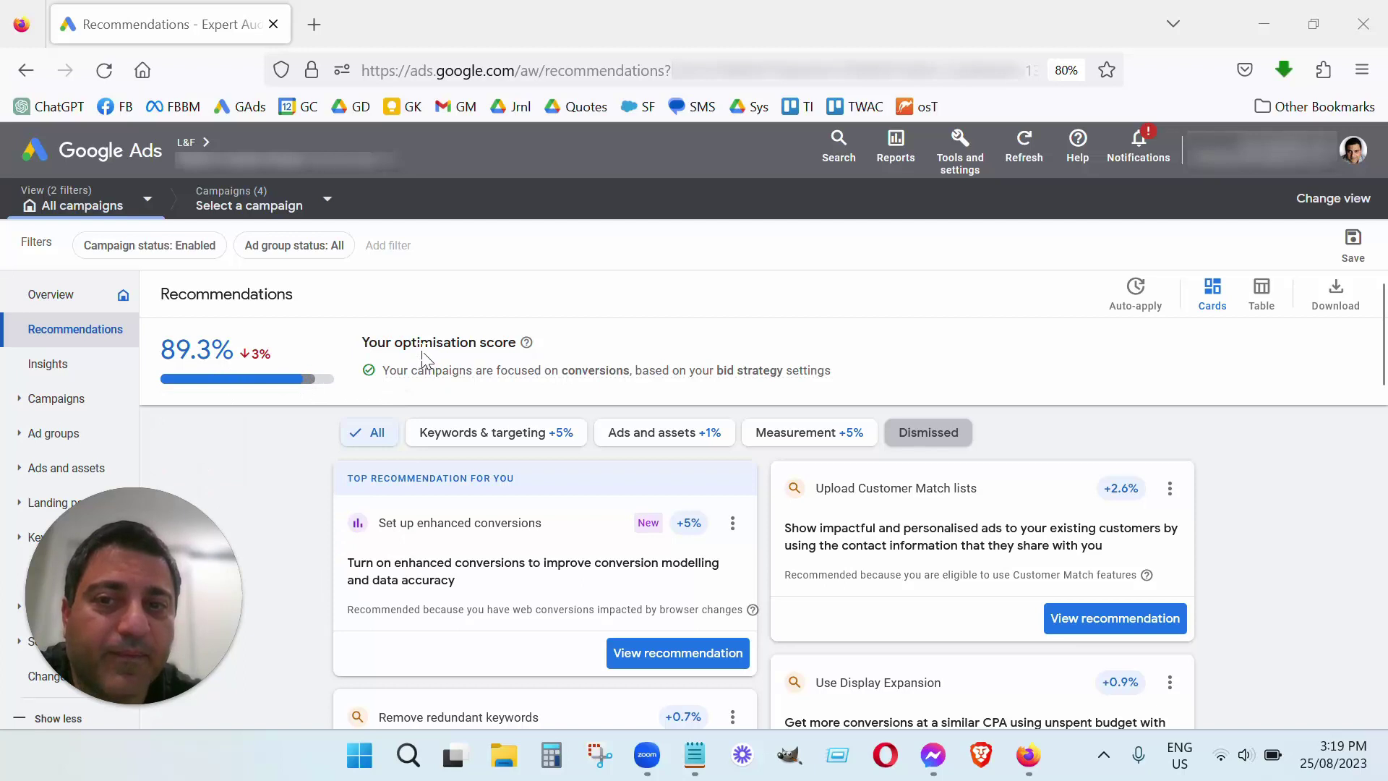
Step: Filter Recommendations to Dismissed and review the 'Add broad match keywords' card
{"action": "mouse_move", "coordinate": [644, 371]}
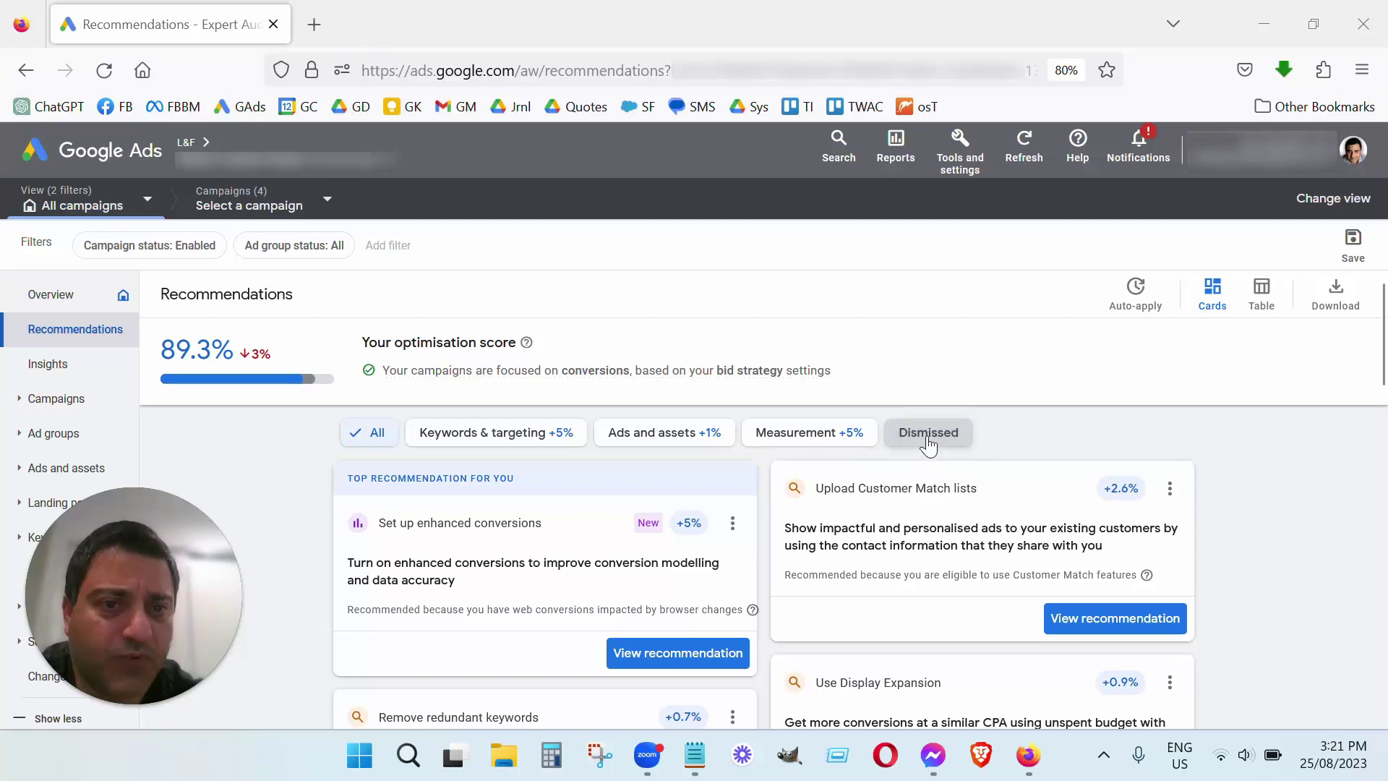
{"action": "left_click", "coordinate": [896, 449]}
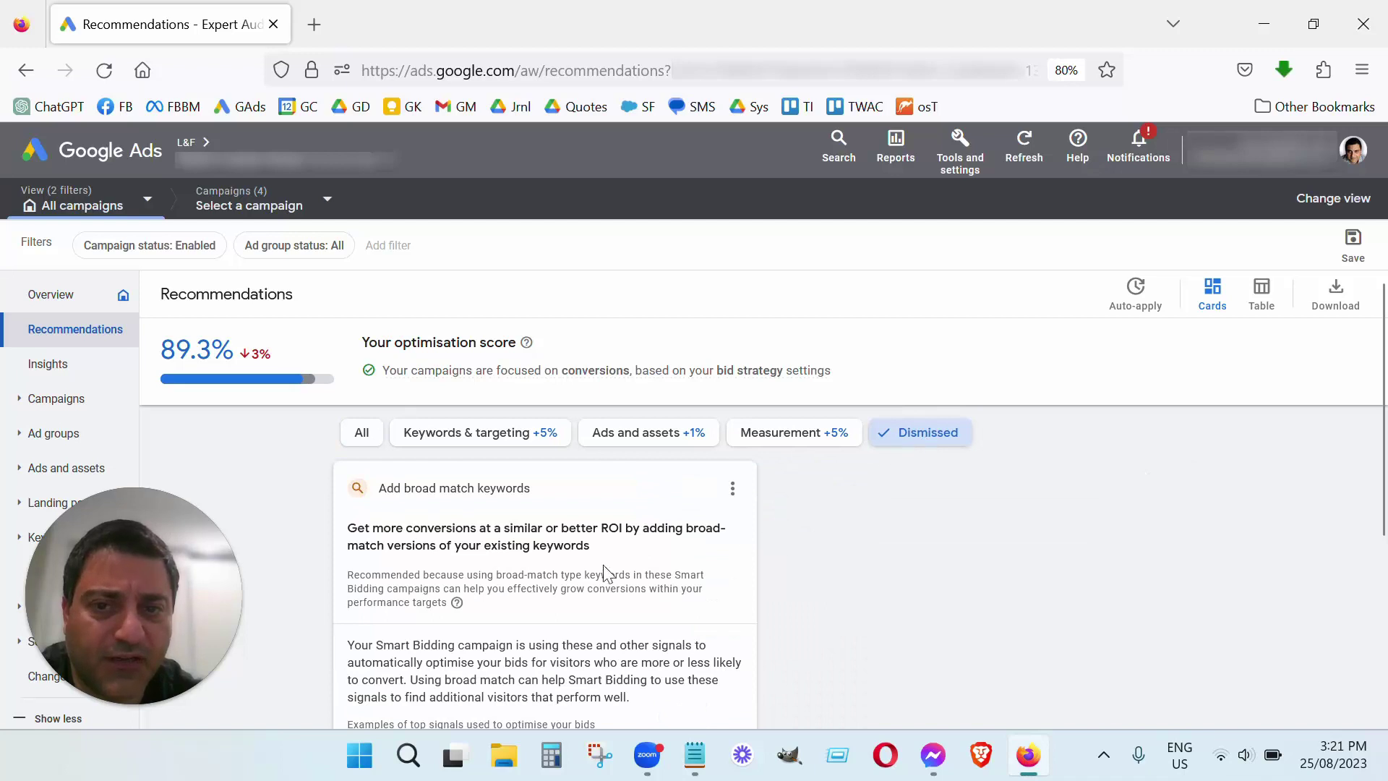
{"action": "scroll", "coordinate": [598, 568], "scroll_direction": "down", "scroll_amount": 2}
{"action": "scroll", "coordinate": [598, 566], "scroll_direction": "down", "scroll_amount": 1}
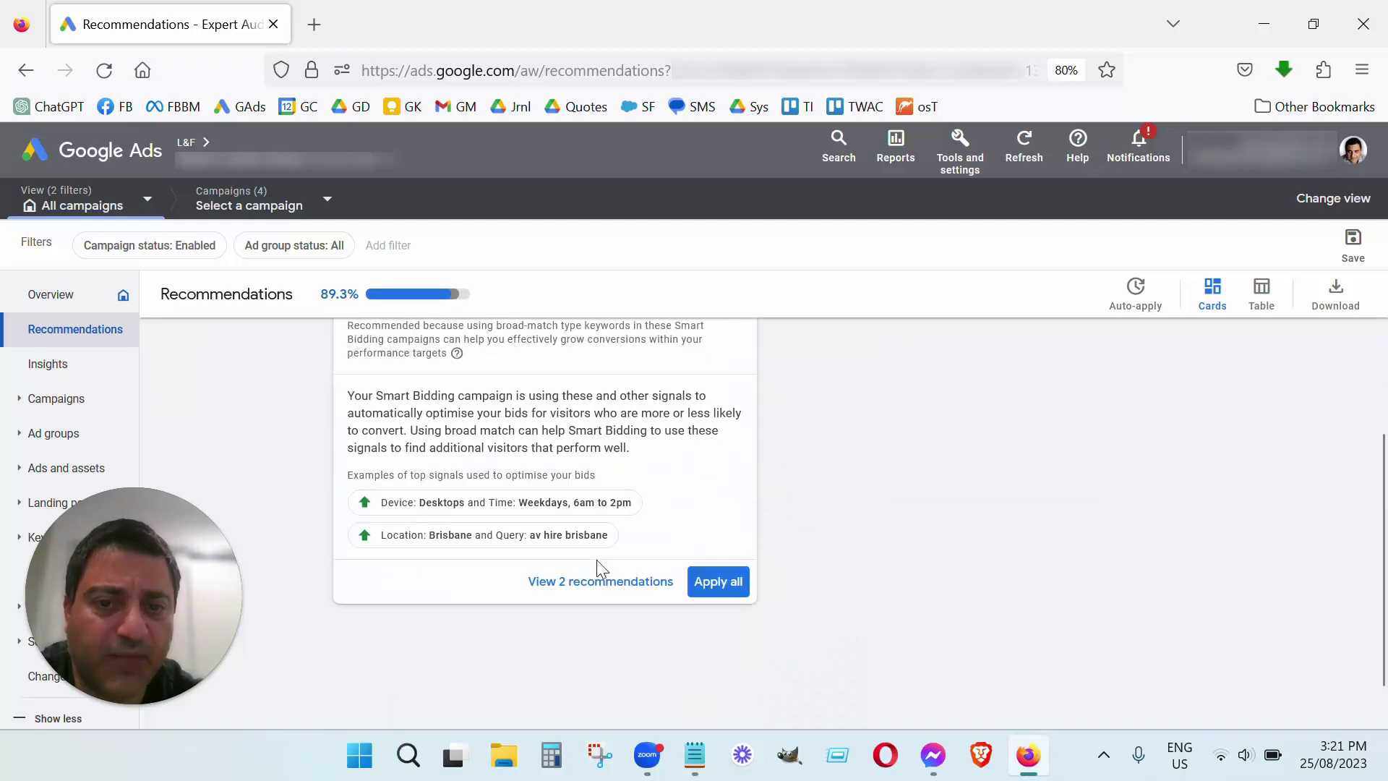
{"action": "scroll", "coordinate": [597, 563], "scroll_direction": "up", "scroll_amount": 2}
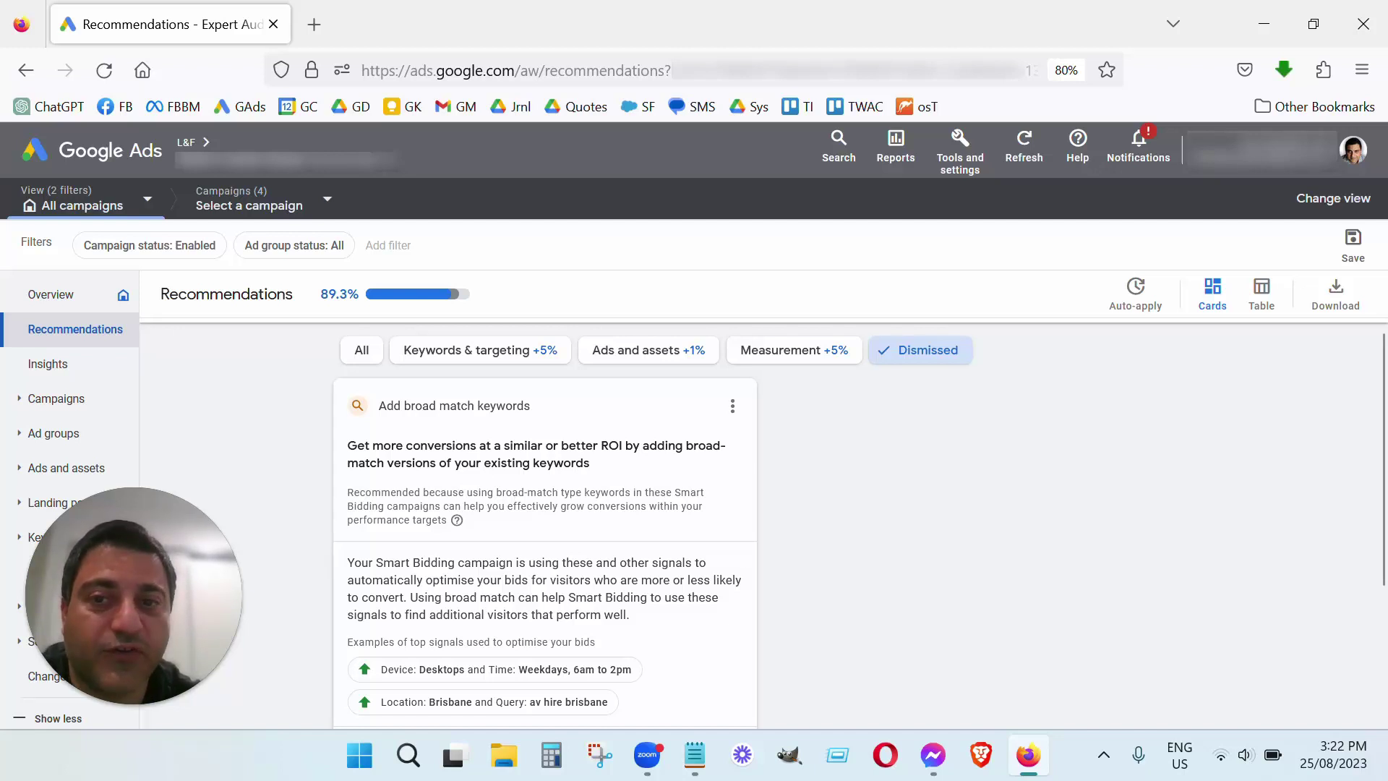
Step: Switch back to All recommendations and highlight 'enhanced conversions' in the top card title
{"action": "left_click", "coordinate": [364, 352]}
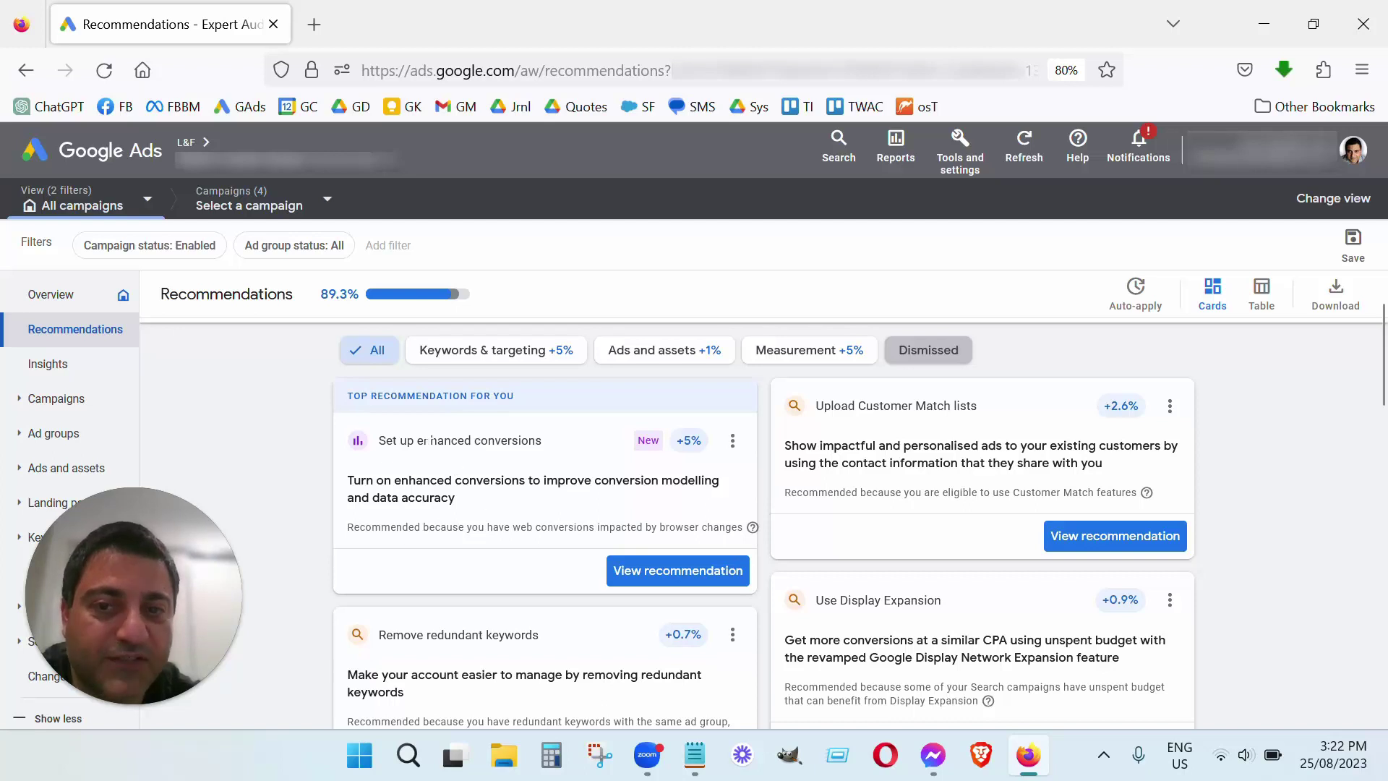
{"action": "left_click_drag", "start_coordinate": [418, 440], "coordinate": [487, 440]}
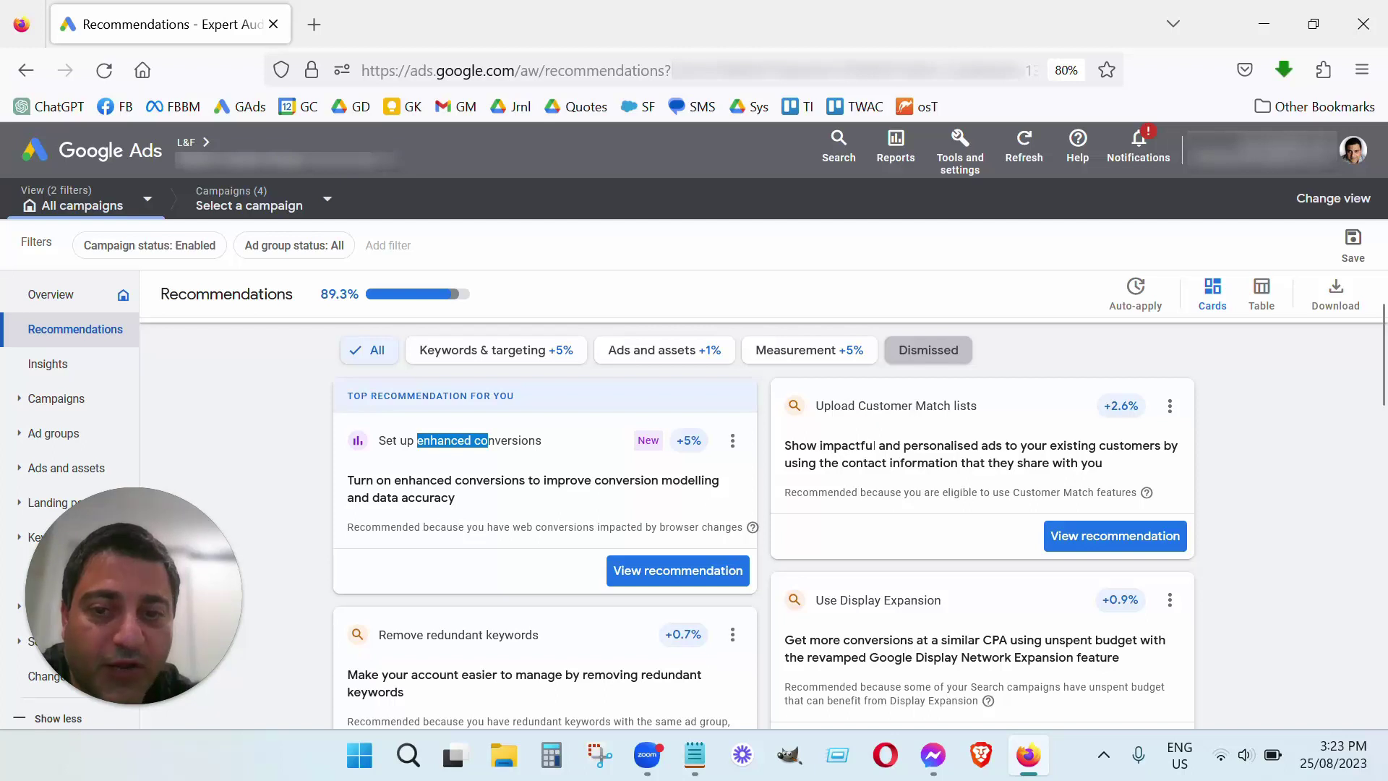
{"action": "scroll", "coordinate": [875, 453], "scroll_direction": "down", "scroll_amount": 2}
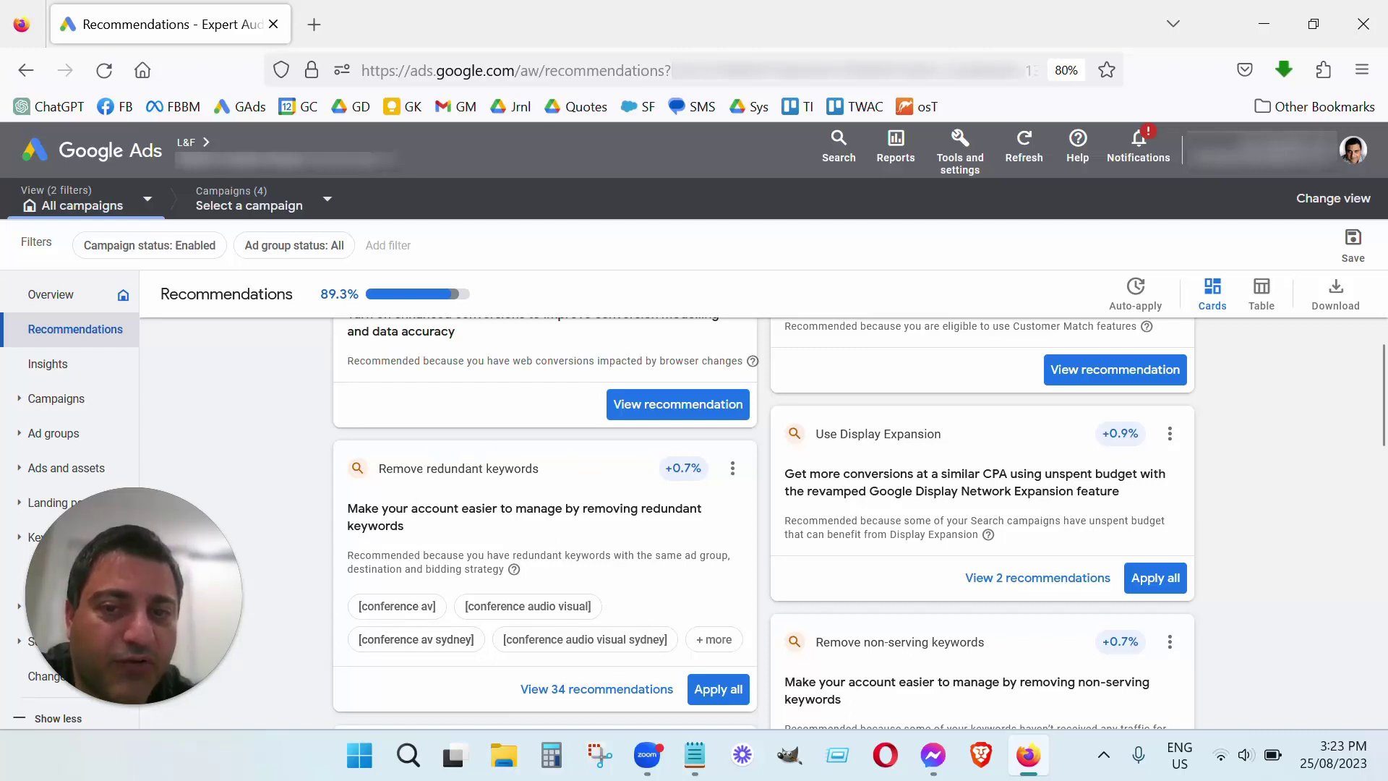
{"action": "left_click_drag", "start_coordinate": [403, 469], "coordinate": [521, 468]}
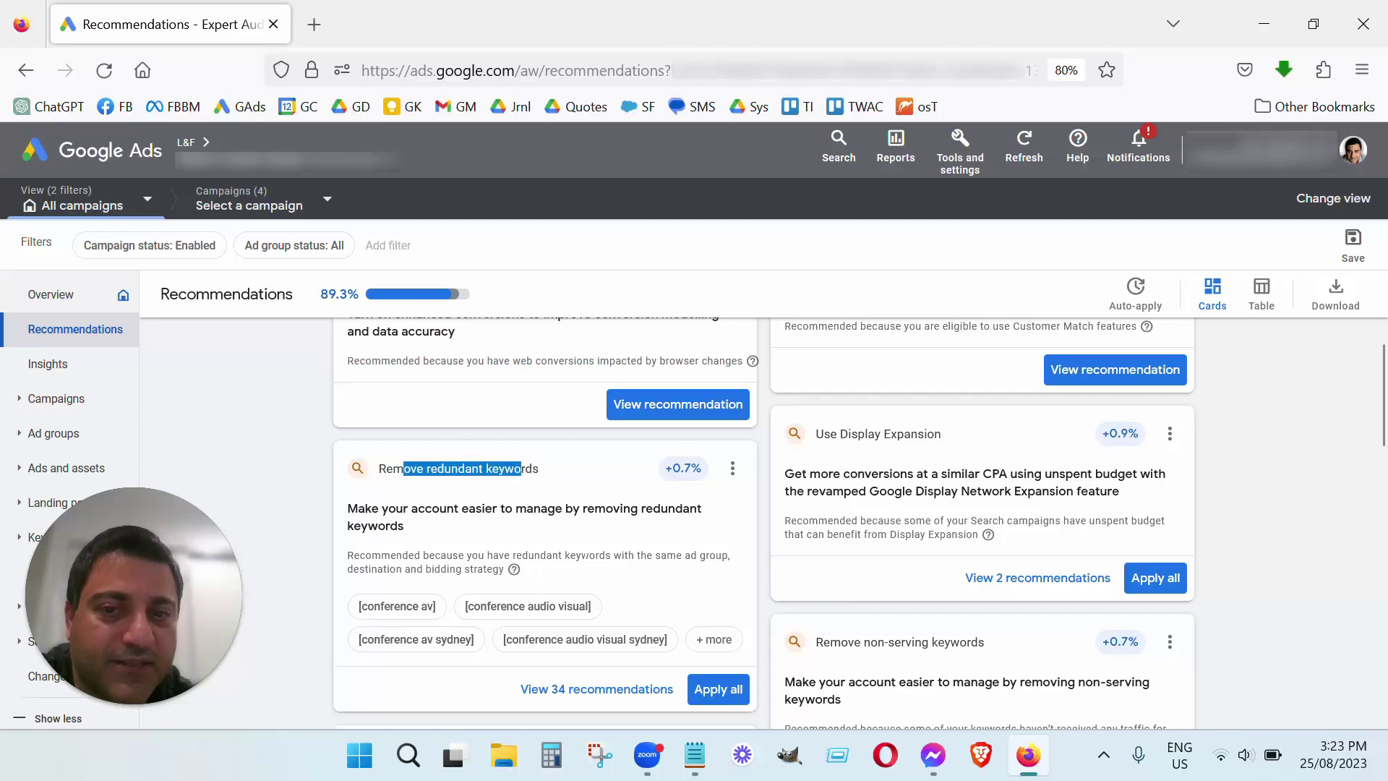
{"action": "left_click", "coordinate": [582, 509]}
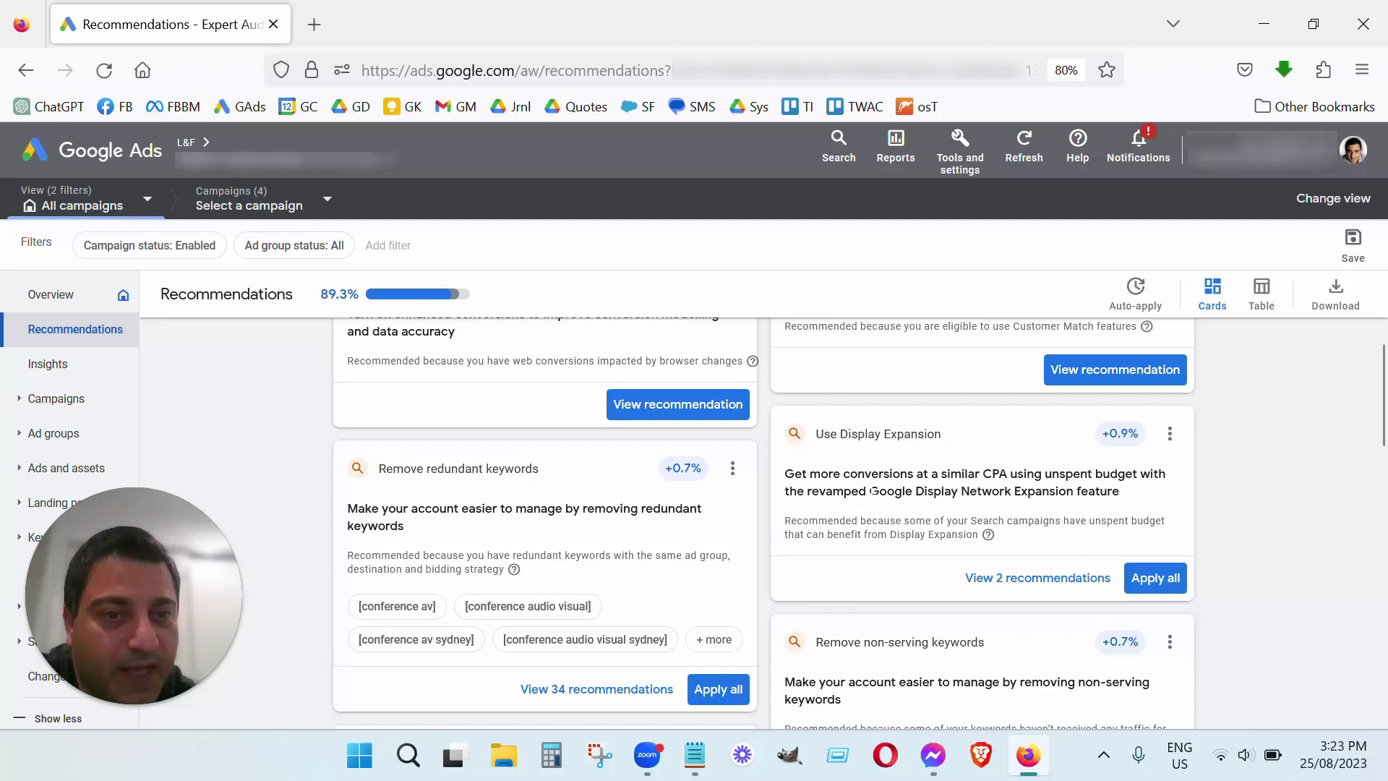
{"action": "left_click_drag", "start_coordinate": [869, 492], "coordinate": [1074, 492]}
{"action": "left_click", "coordinate": [1045, 491]}
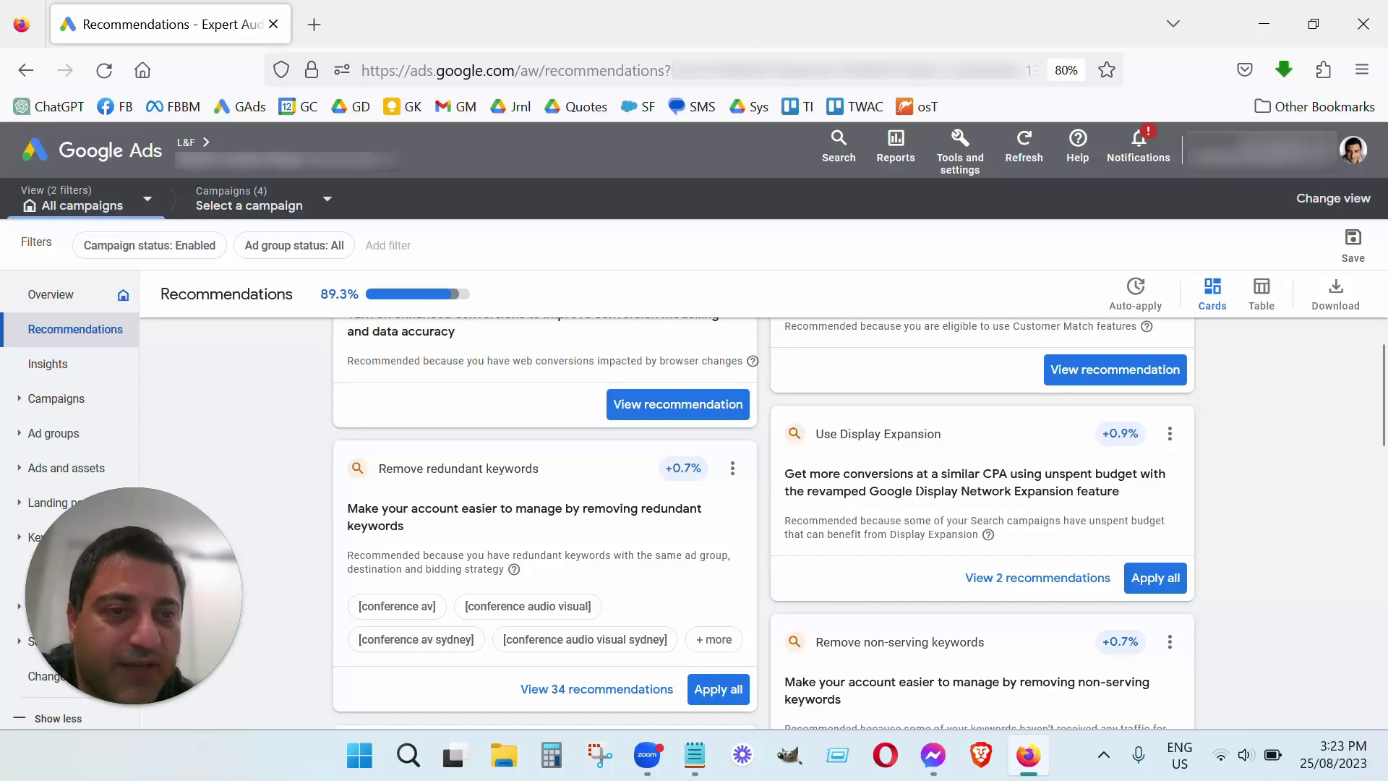
{"action": "scroll", "coordinate": [917, 501], "scroll_direction": "down", "scroll_amount": 1}
{"action": "scroll", "coordinate": [917, 501], "scroll_direction": "up", "scroll_amount": 1}
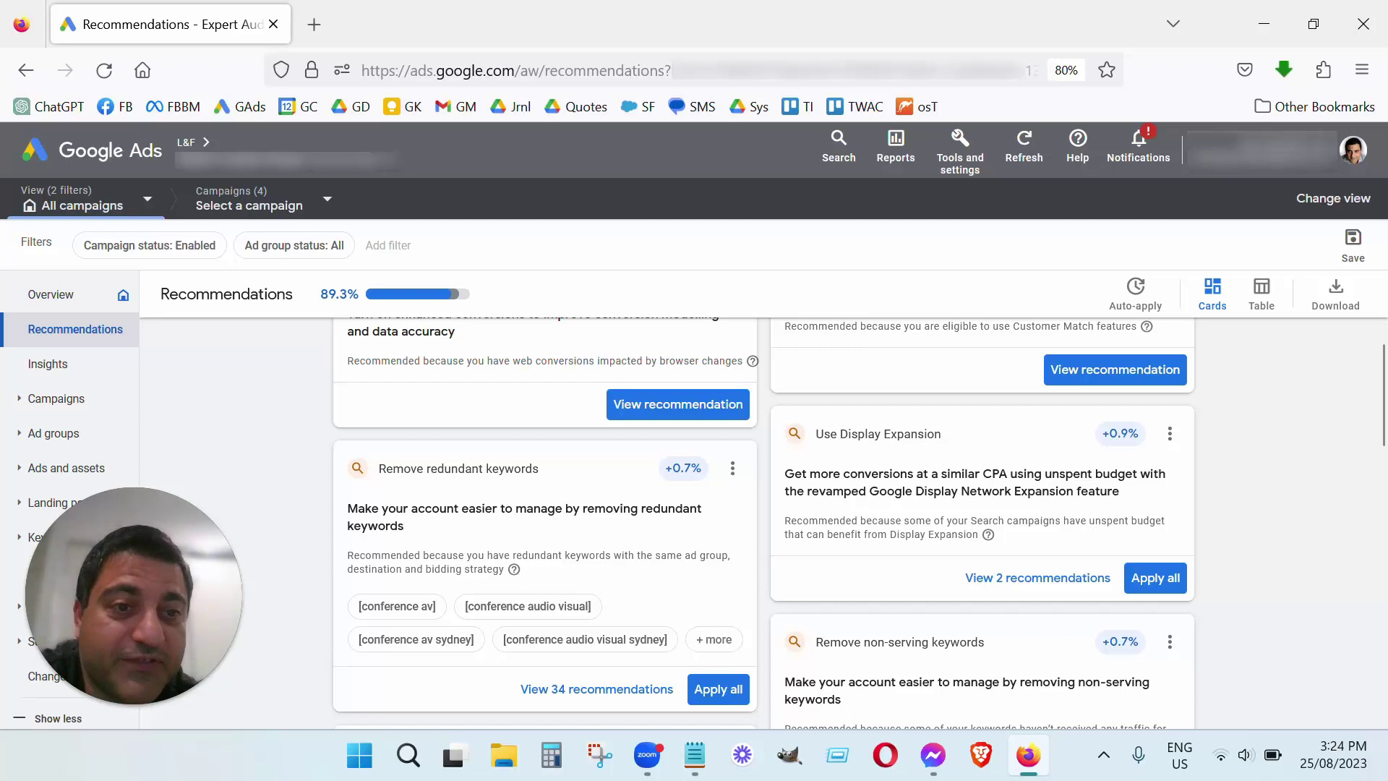
{"action": "scroll", "coordinate": [983, 473], "scroll_direction": "down", "scroll_amount": 3}
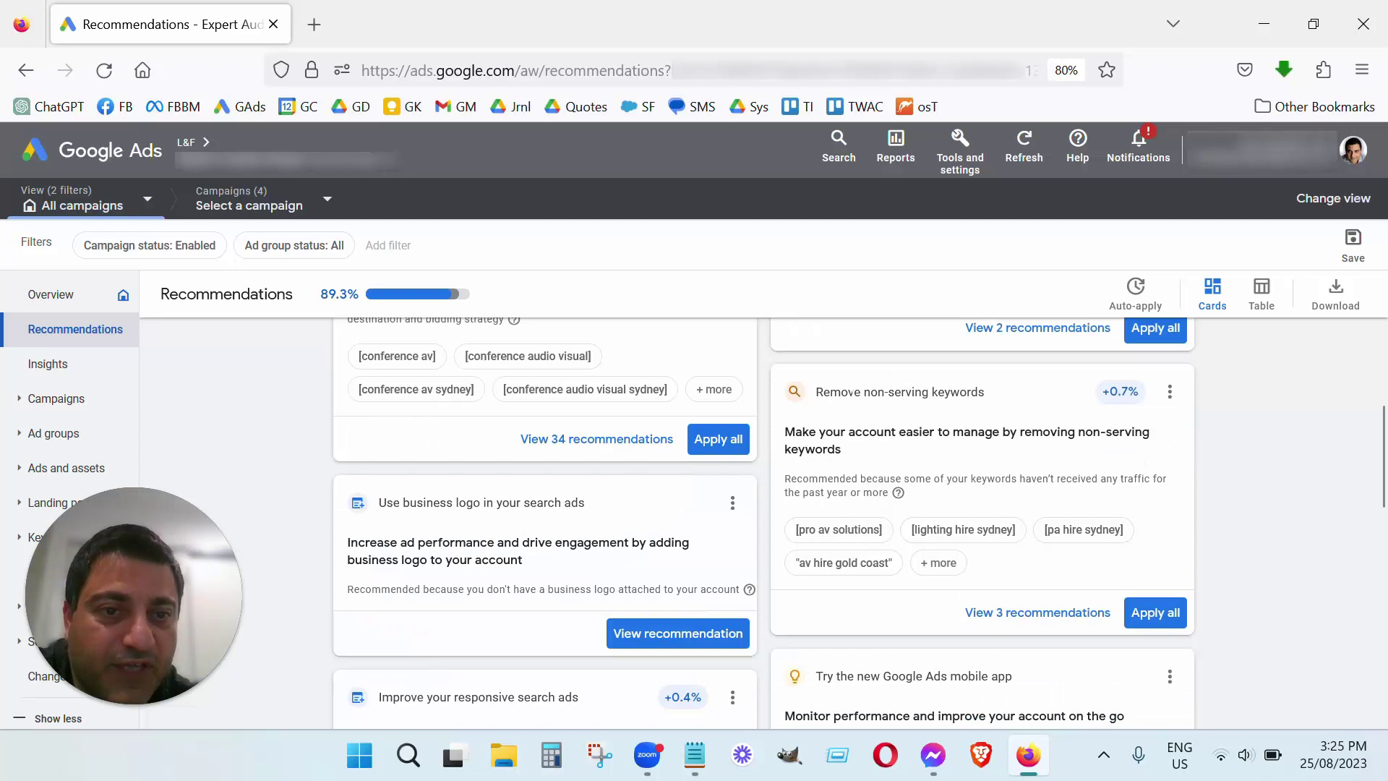
{"action": "left_click_drag", "start_coordinate": [854, 392], "coordinate": [944, 391]}
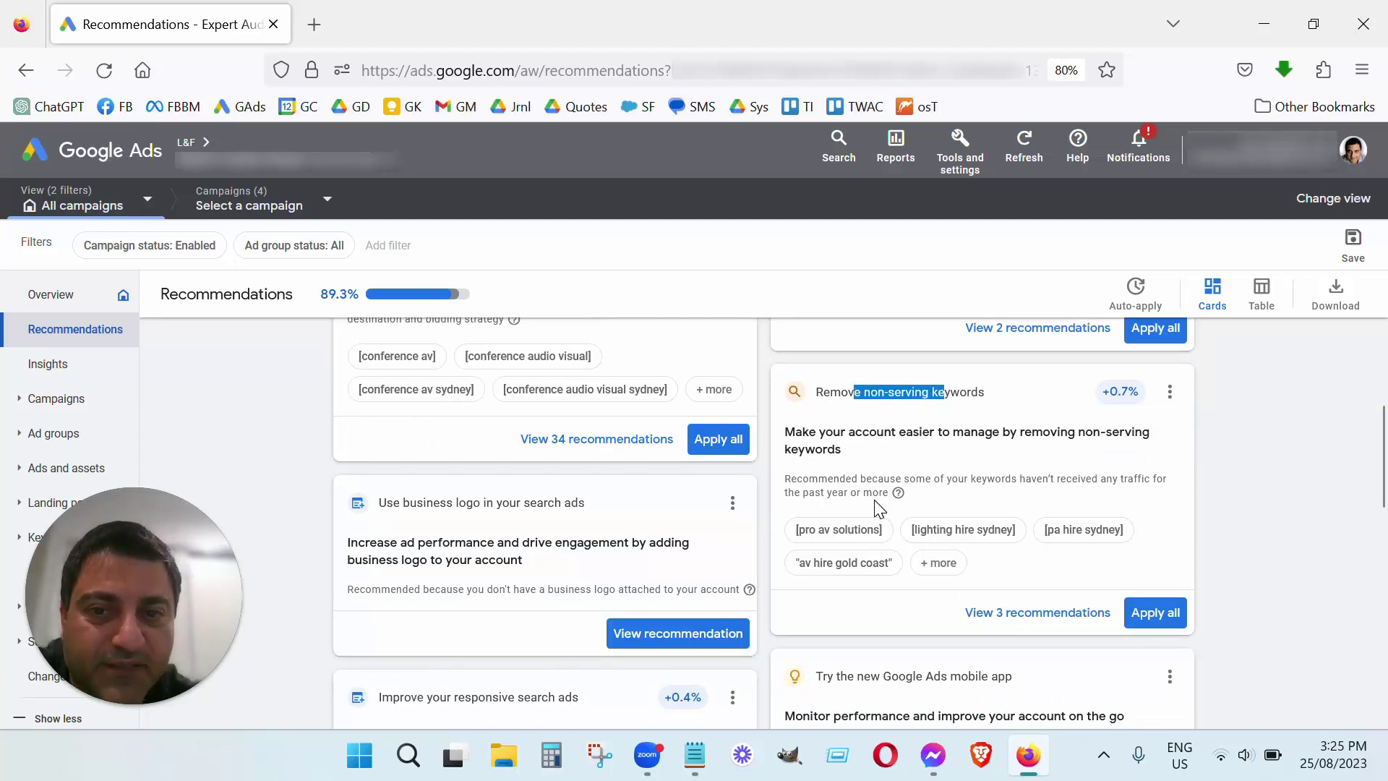
{"action": "scroll", "coordinate": [878, 508], "scroll_direction": "down", "scroll_amount": 1}
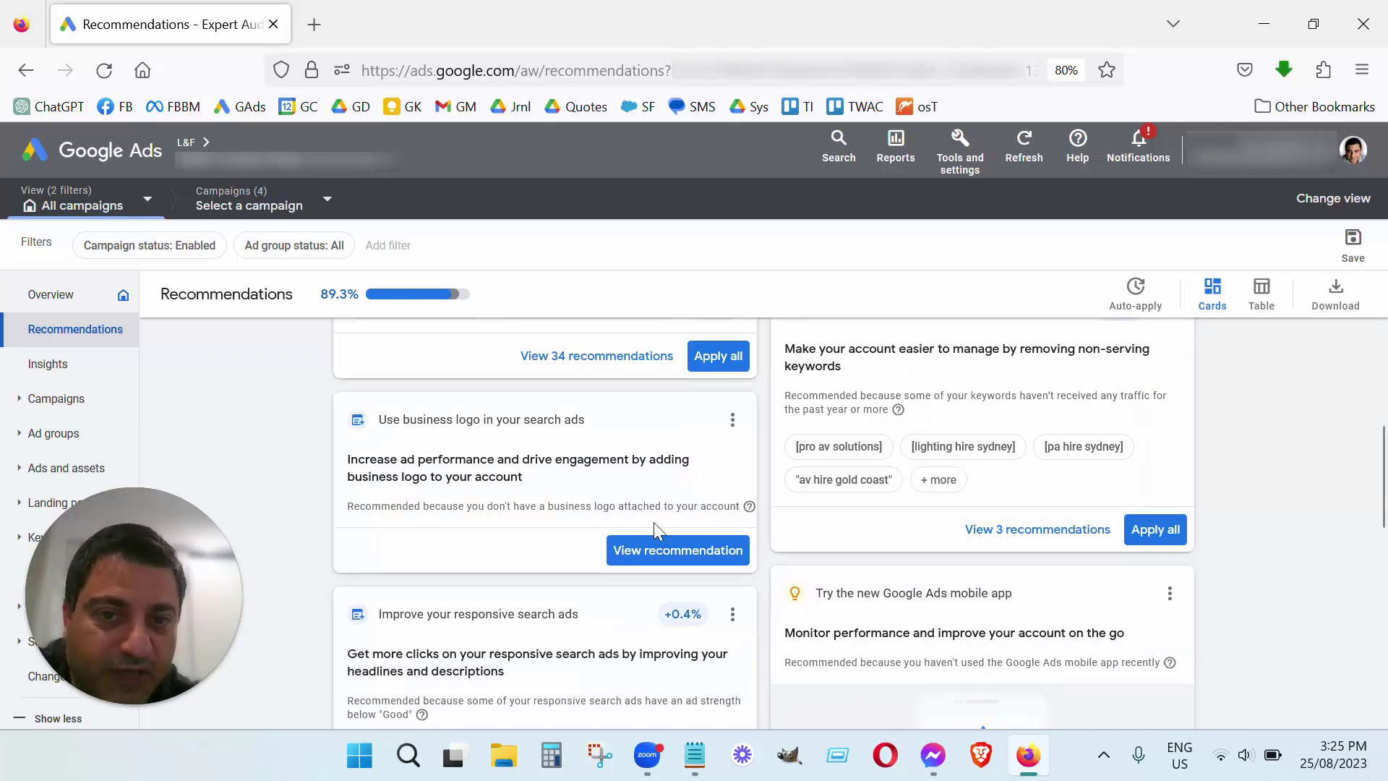
{"action": "scroll", "coordinate": [748, 579], "scroll_direction": "down", "scroll_amount": 2}
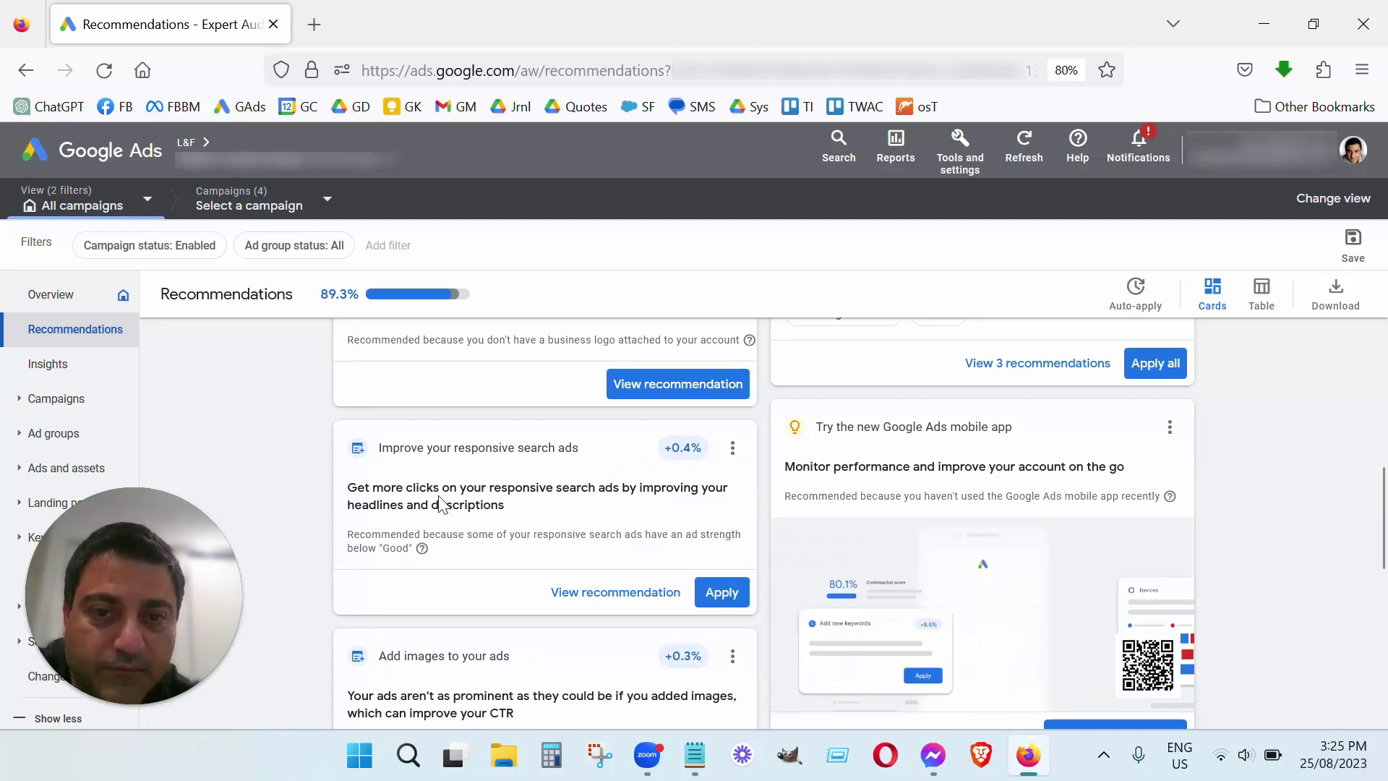
Step: Highlight the 'Improve your responsive search ads' benefit text, then browse the nearby recommendation cards
{"action": "left_click_drag", "start_coordinate": [496, 504], "coordinate": [378, 497]}
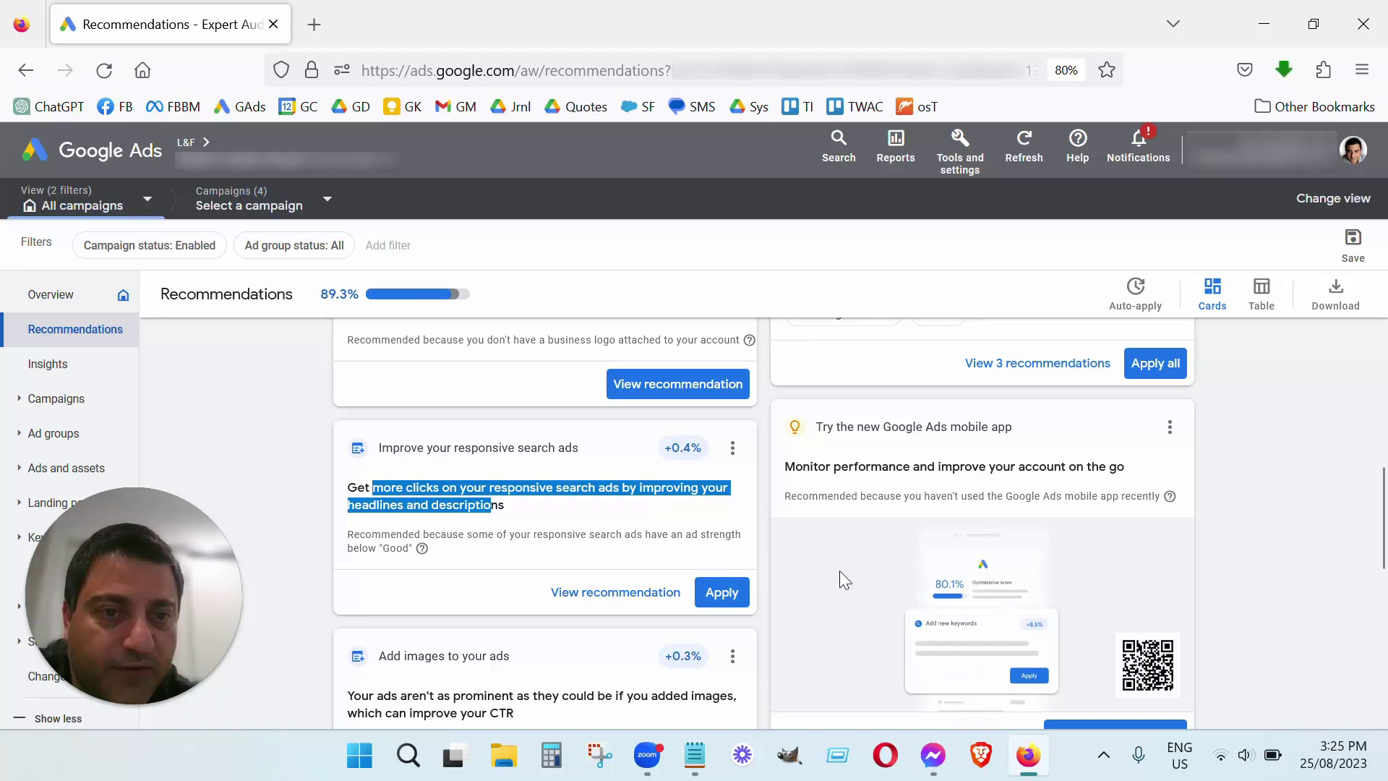
{"action": "scroll", "coordinate": [839, 571], "scroll_direction": "down", "scroll_amount": 2}
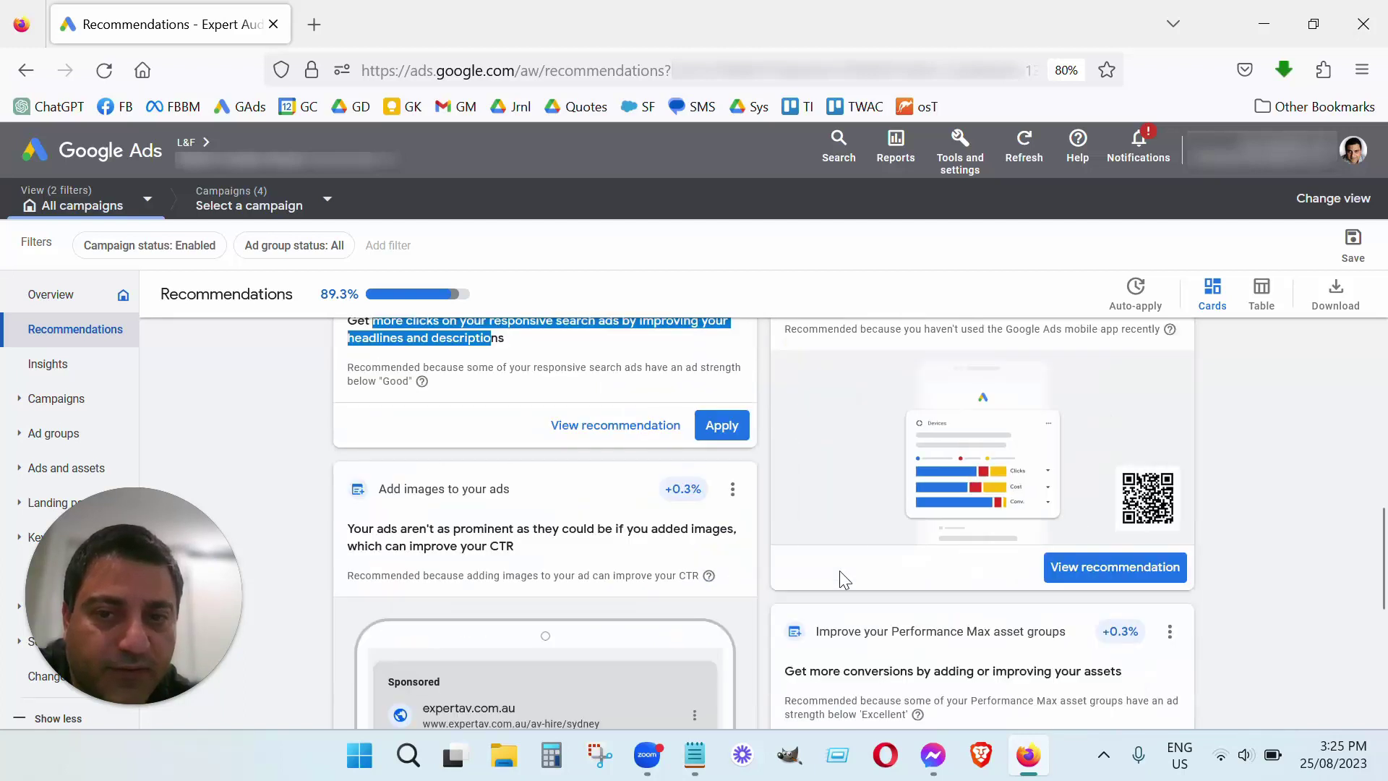
{"action": "scroll", "coordinate": [841, 578], "scroll_direction": "up", "scroll_amount": 1}
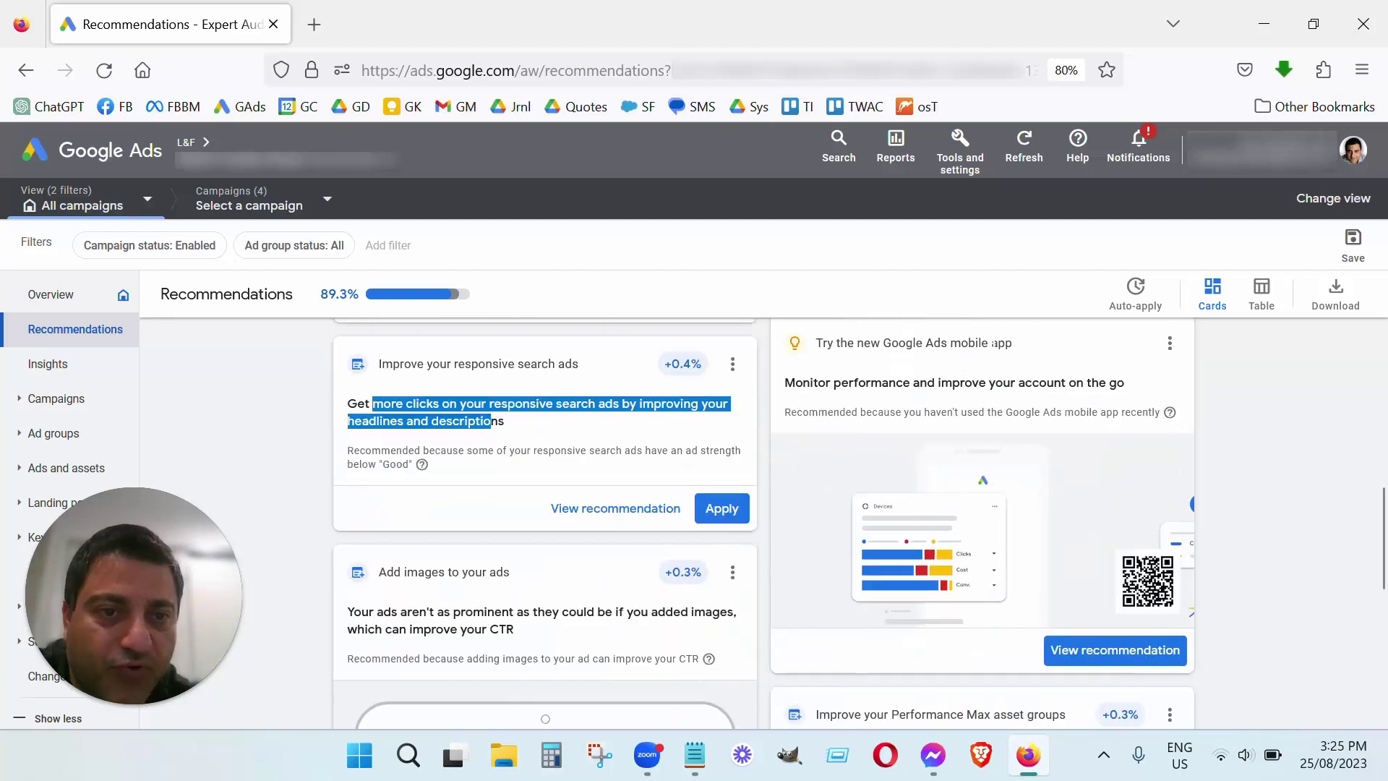
{"action": "scroll", "coordinate": [594, 599], "scroll_direction": "down", "scroll_amount": 1}
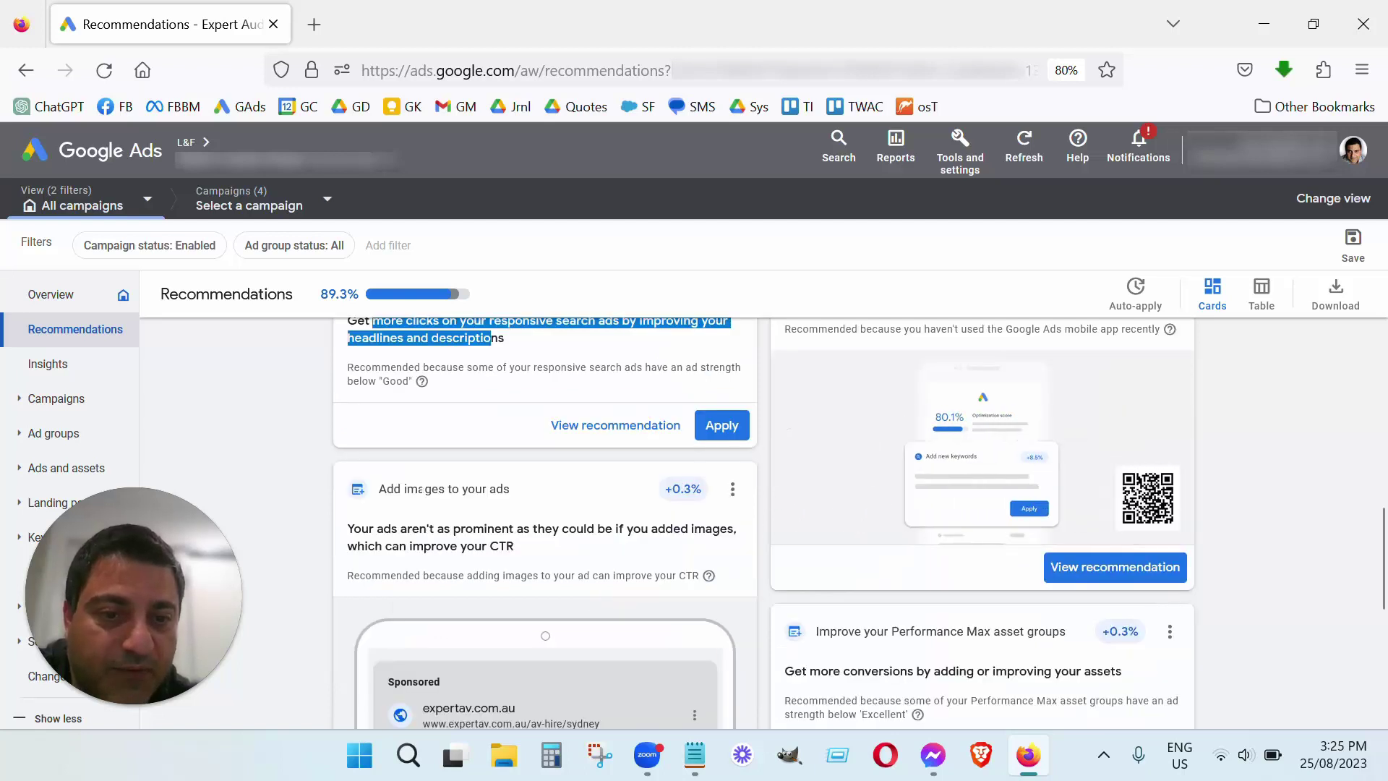
{"action": "scroll", "coordinate": [422, 493], "scroll_direction": "down", "scroll_amount": 2}
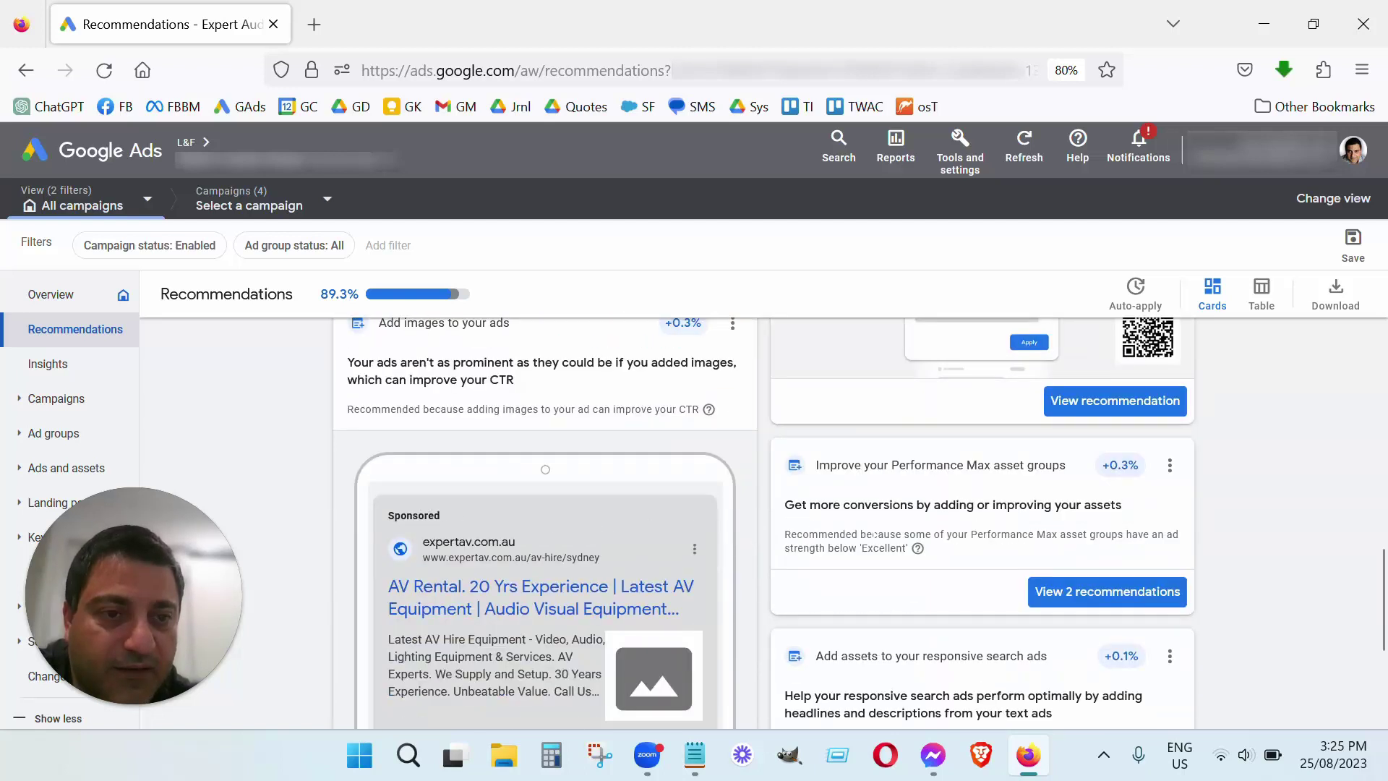
{"action": "scroll", "coordinate": [895, 534], "scroll_direction": "down", "scroll_amount": 2}
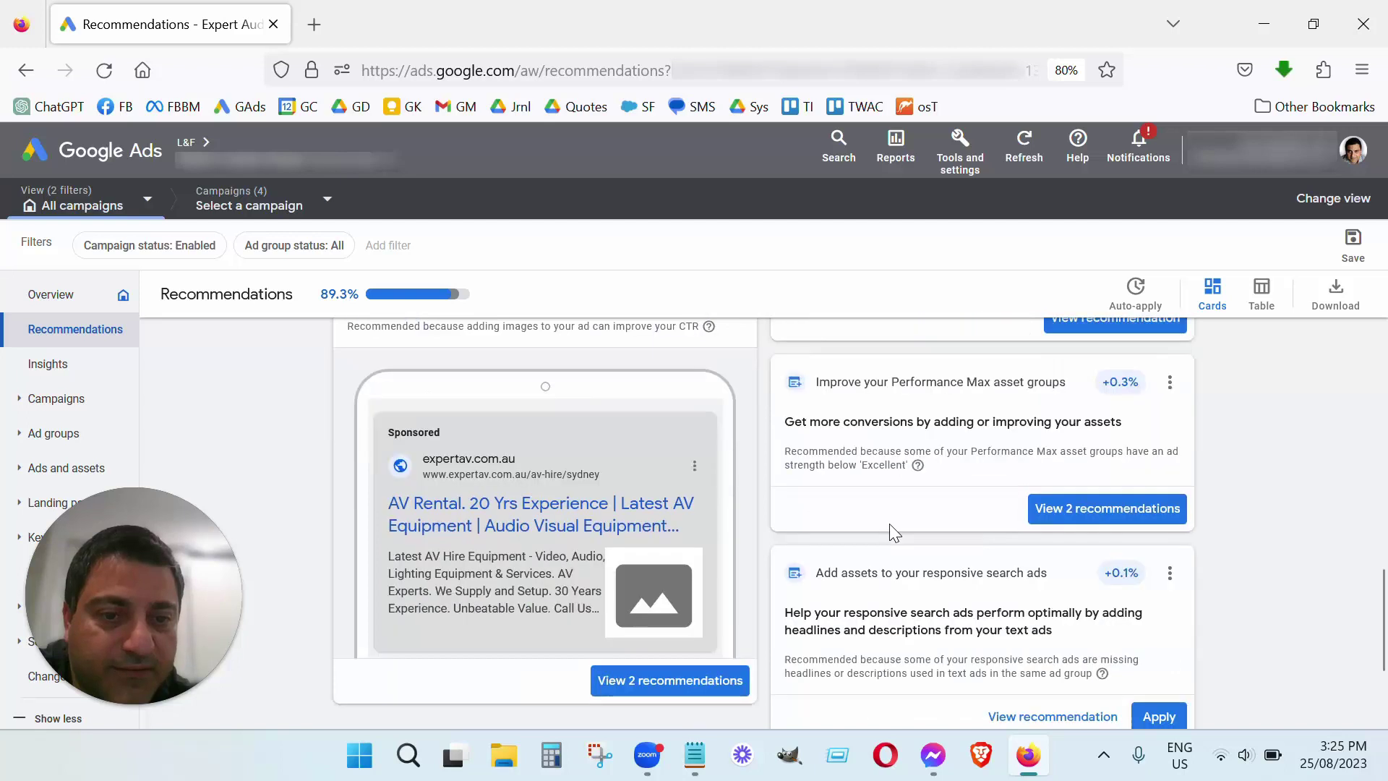
{"action": "scroll", "coordinate": [886, 529], "scroll_direction": "up", "scroll_amount": 10}
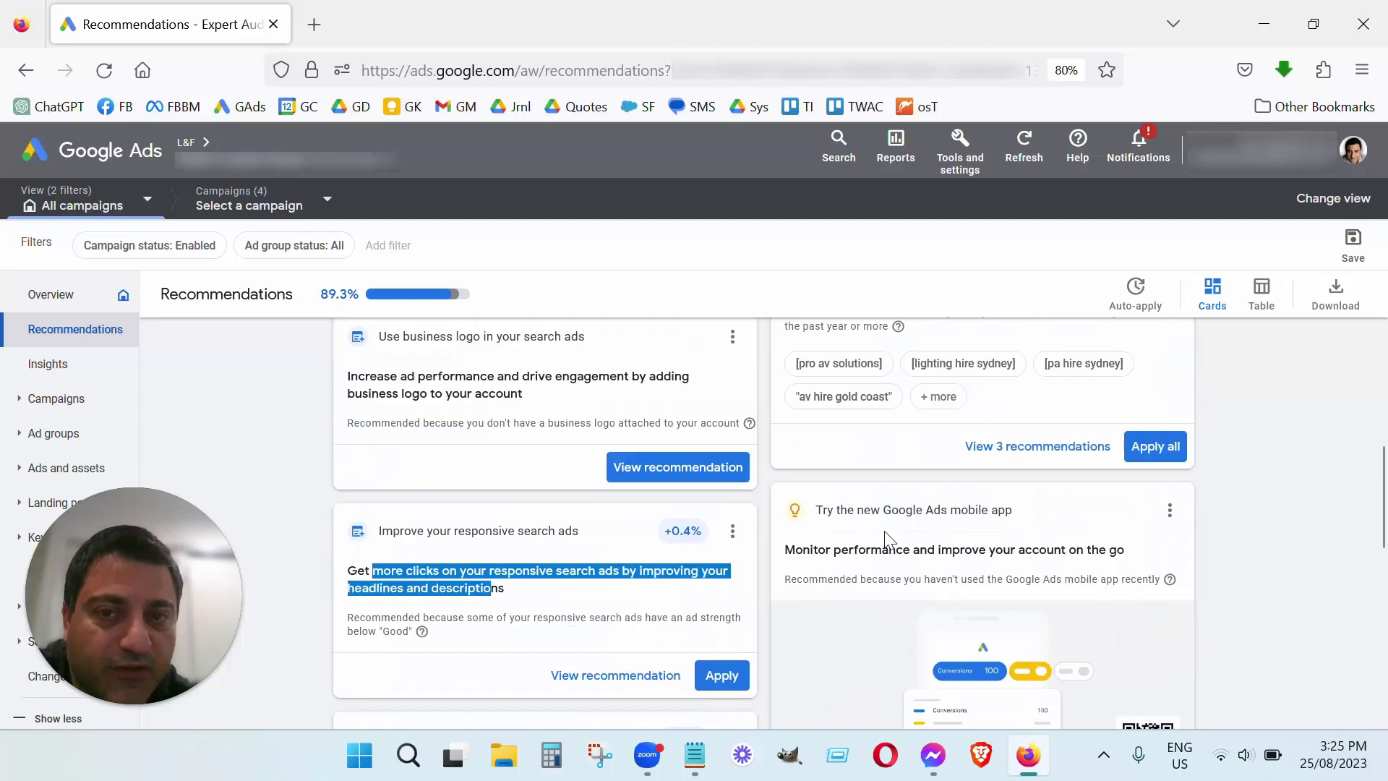
Step: Scroll up to the 89.3% optimisation score and the category filter chips
{"action": "scroll", "coordinate": [860, 542], "scroll_direction": "up", "scroll_amount": 2}
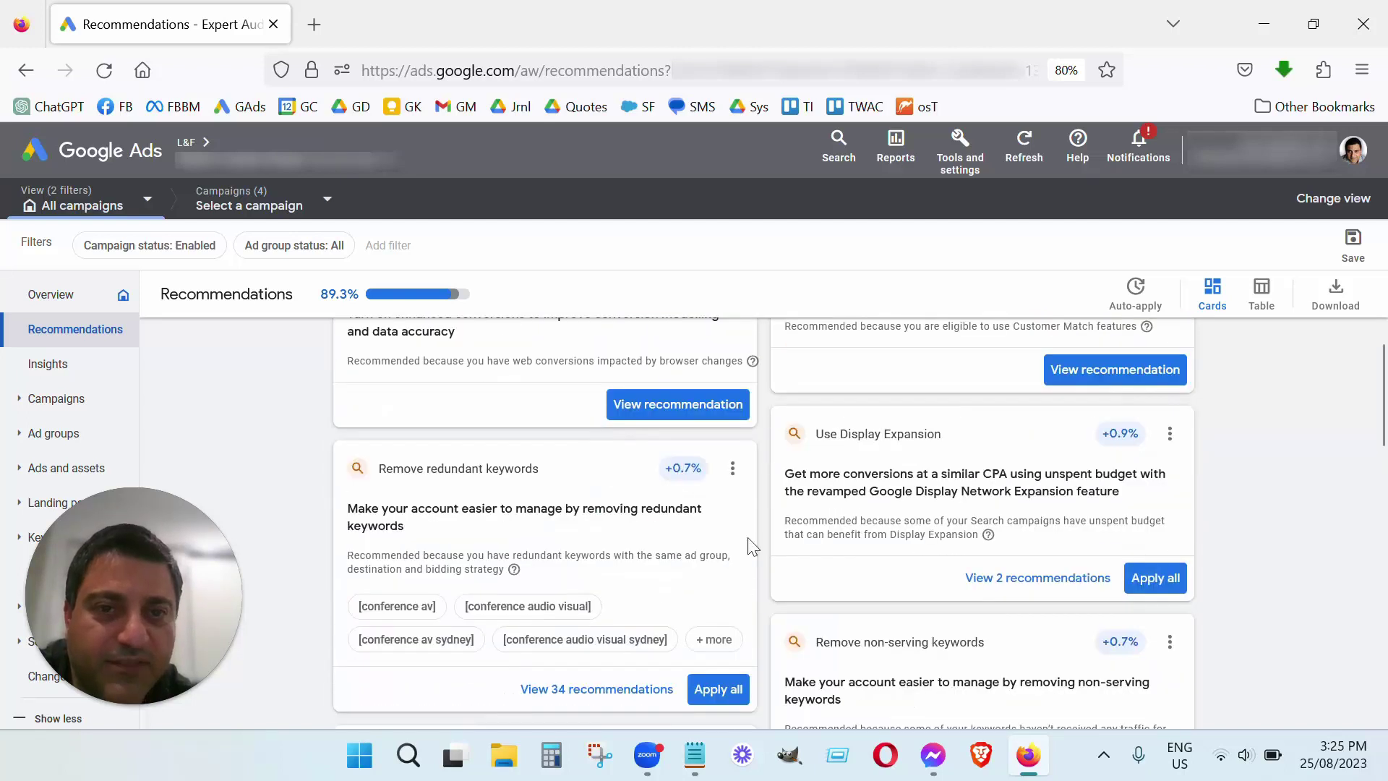
{"action": "scroll", "coordinate": [857, 523], "scroll_direction": "up", "scroll_amount": 3}
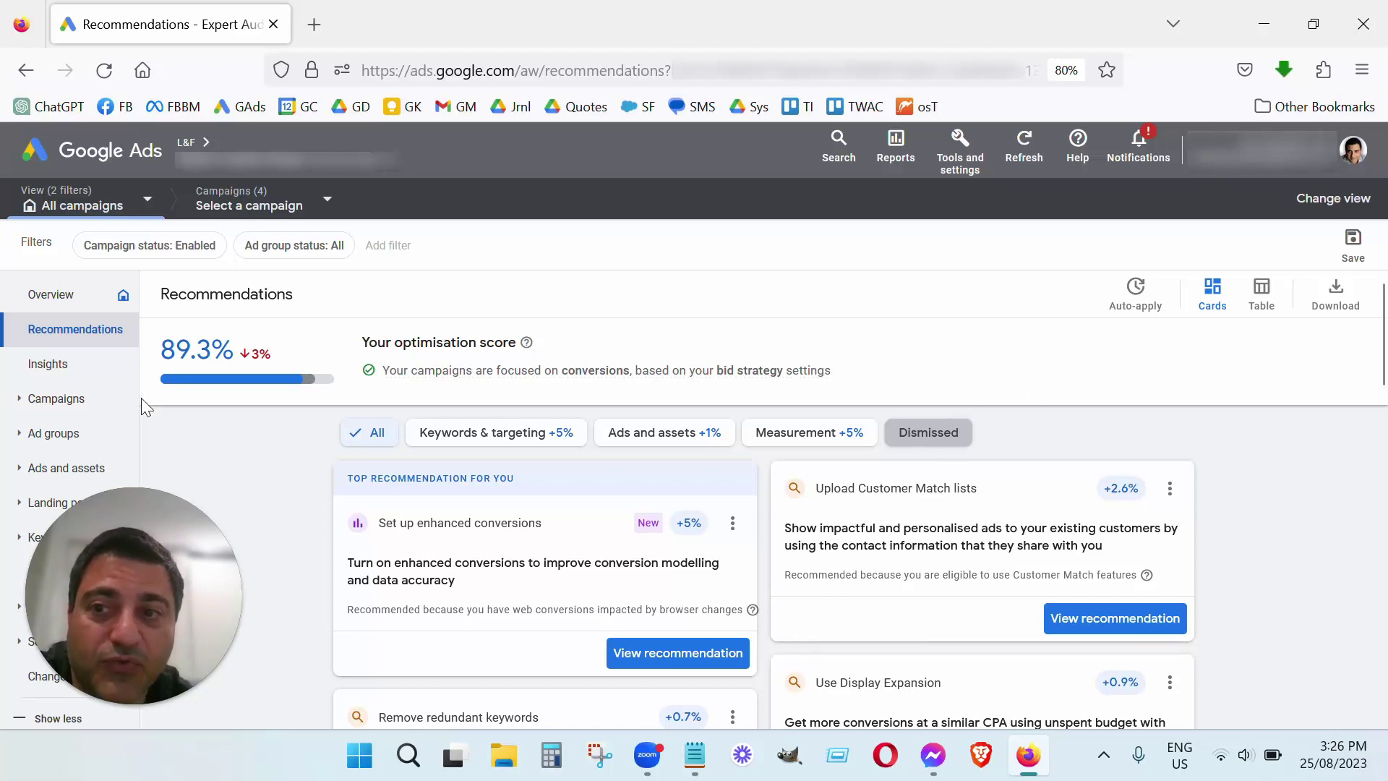
{"action": "scroll", "coordinate": [124, 433], "scroll_direction": "down", "scroll_amount": 4}
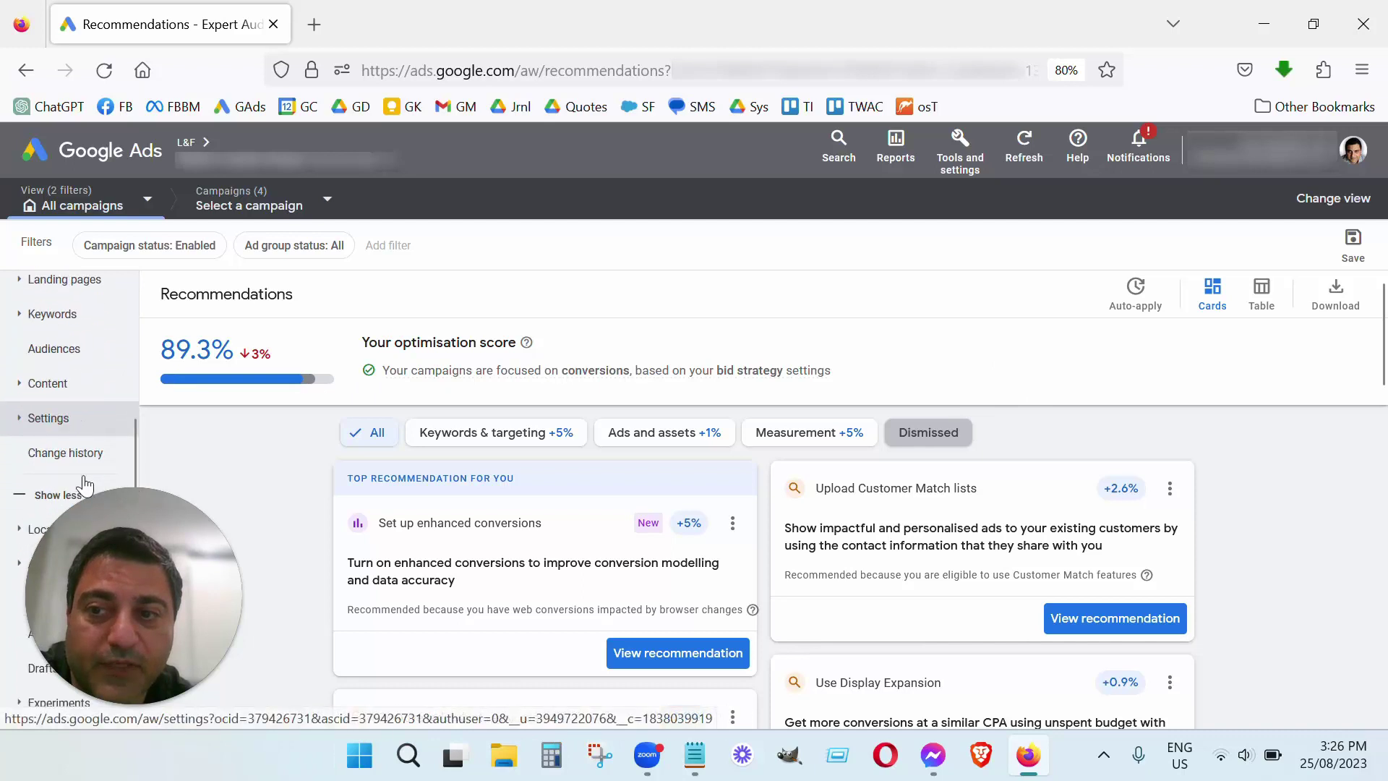
{"action": "left_click_drag", "start_coordinate": [169, 530], "coordinate": [379, 466]}
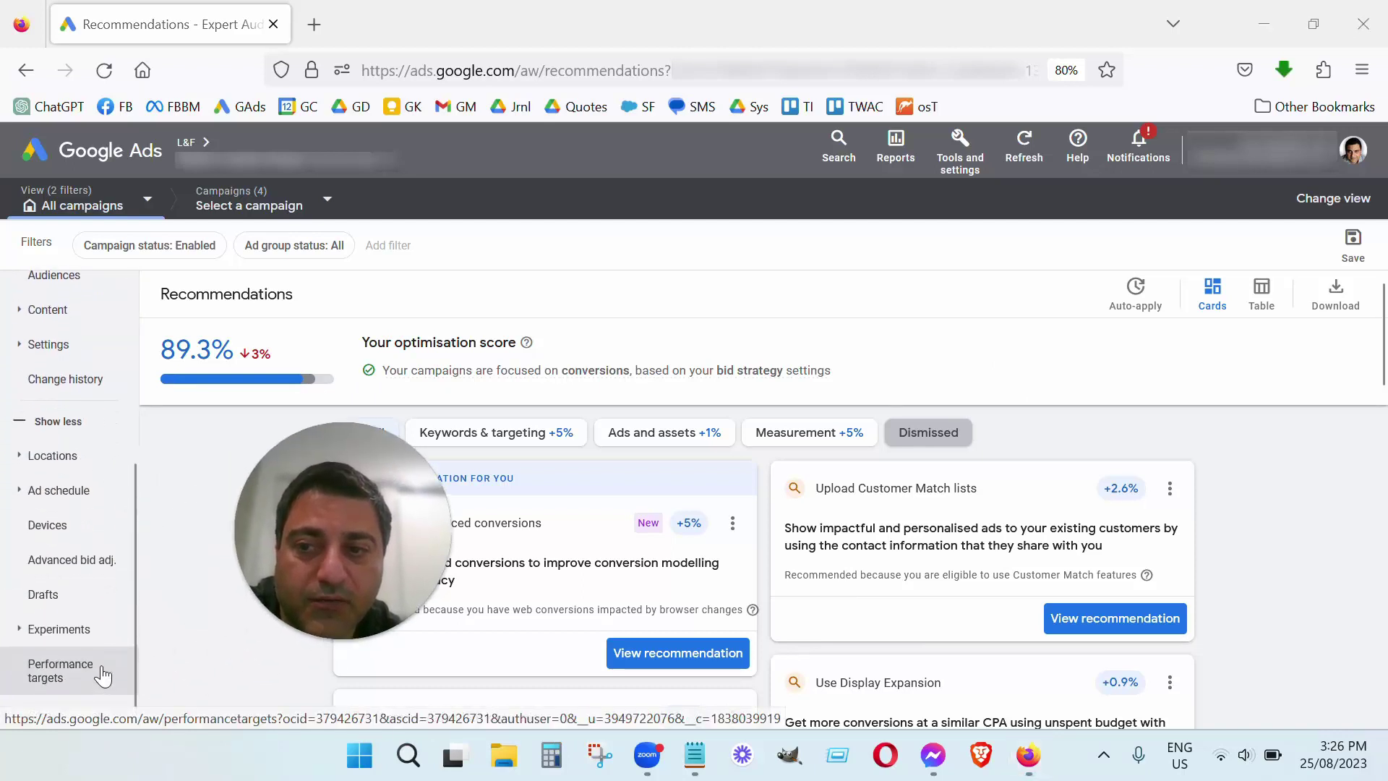
{"action": "scroll", "coordinate": [101, 669], "scroll_direction": "up", "scroll_amount": 3}
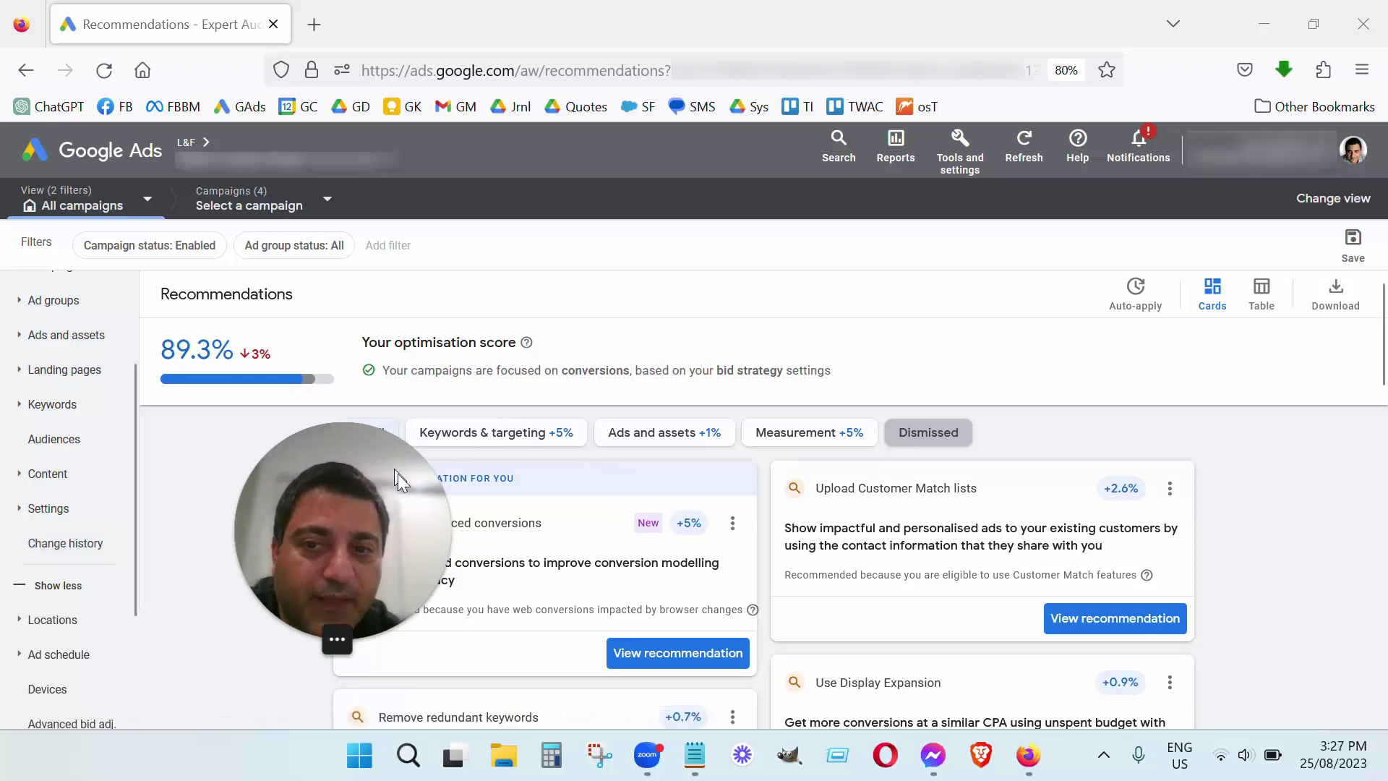
{"action": "left_click_drag", "start_coordinate": [401, 479], "coordinate": [217, 543]}
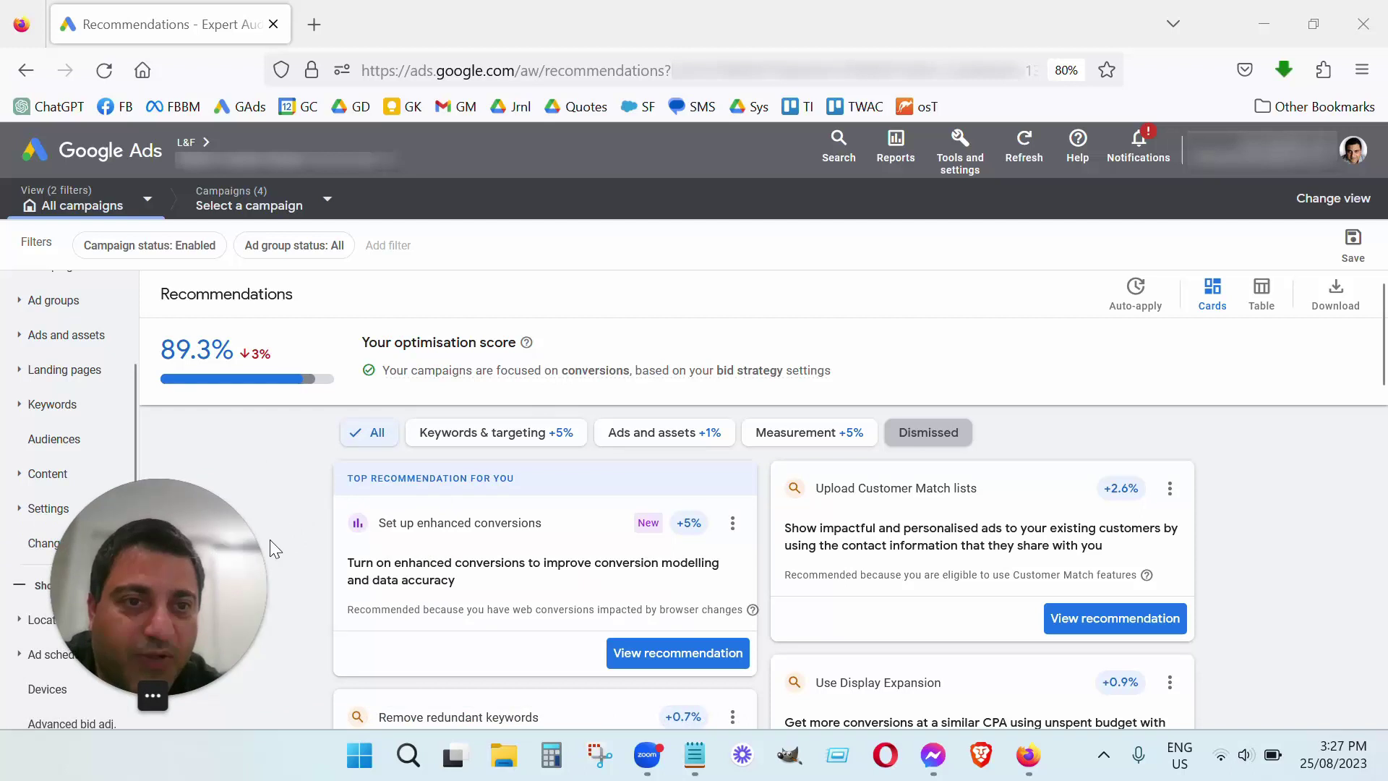